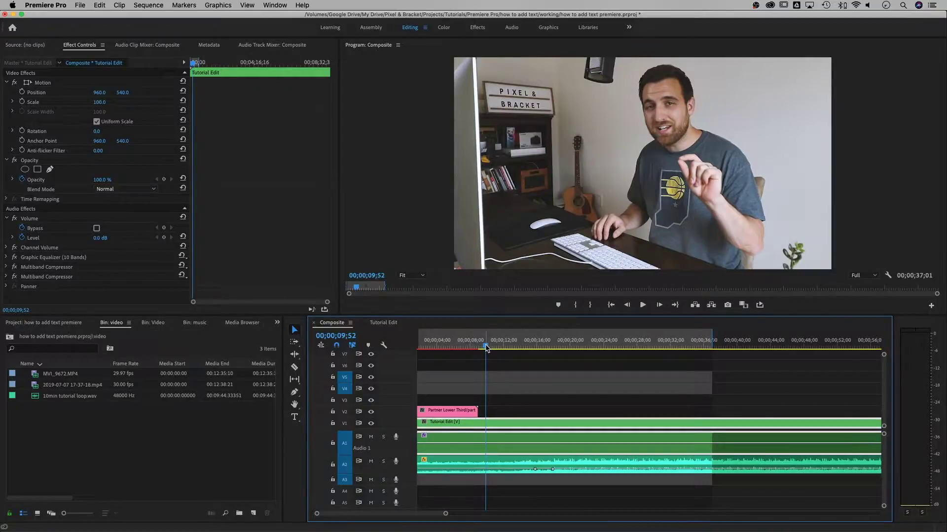
# - Mark a trial export range in the Composite sequence, starting at 00;00;09;52, and shift its in point slightly earlier
pyautogui.press('i')
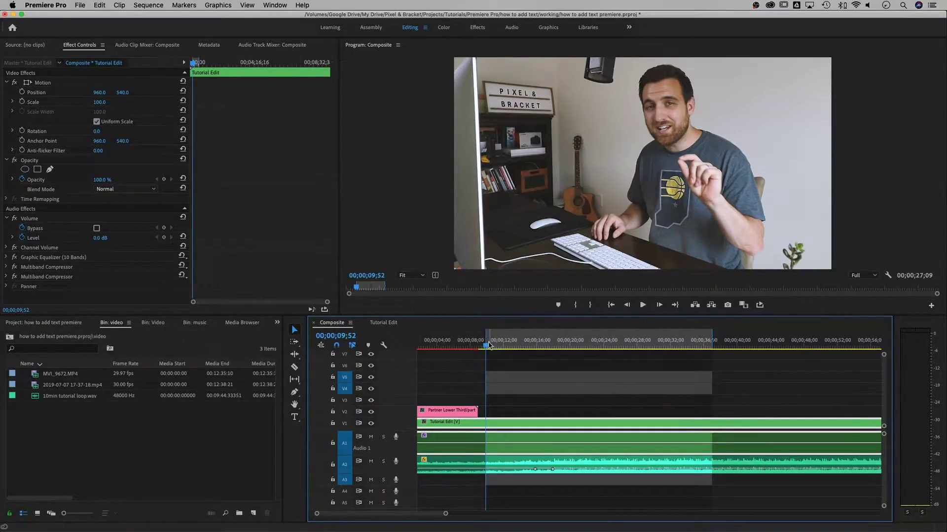
pyautogui.moveTo(493, 341); pyautogui.dragTo(523, 348)
pyautogui.press('o')
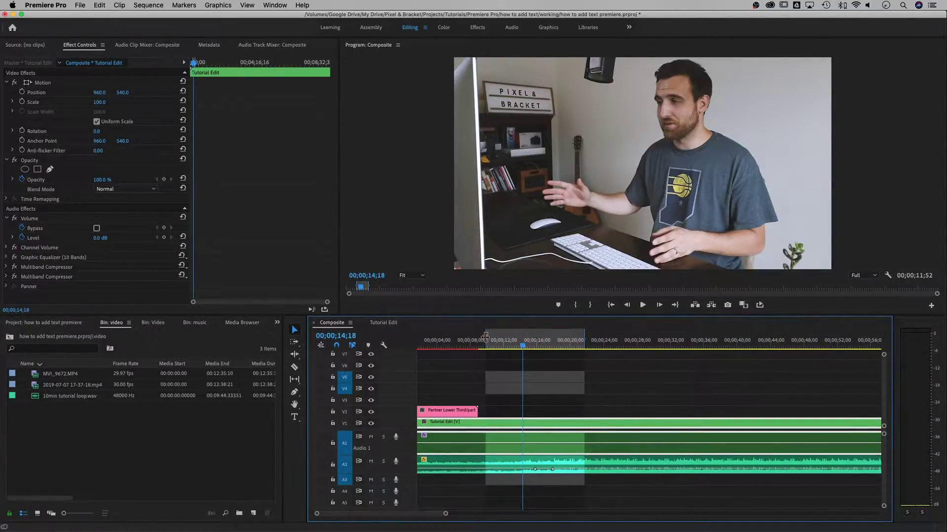
pyautogui.moveTo(485, 336); pyautogui.dragTo(483, 336)
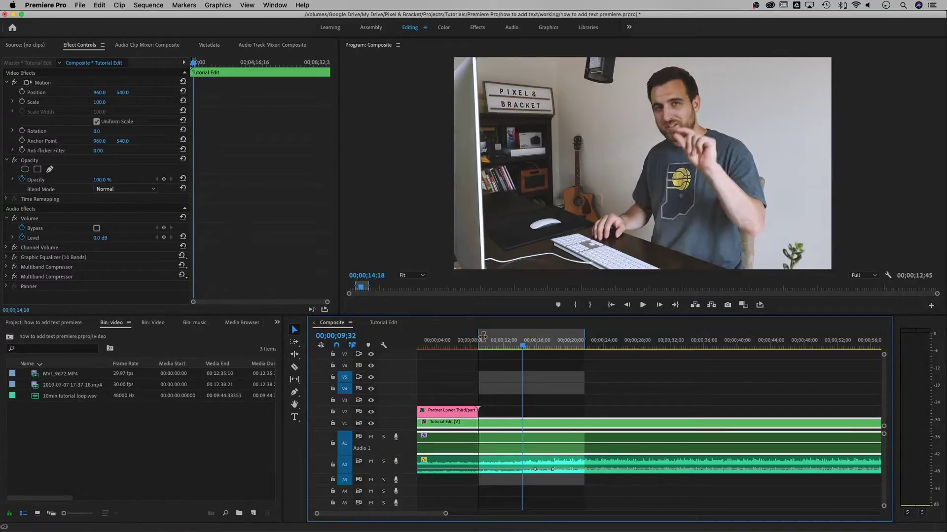
# - Mark the Composite sequence's export range with an in point at 00;00;10;32 and an out point at 00;00;20;34
pyautogui.moveTo(477, 337); pyautogui.dragTo(492, 348)
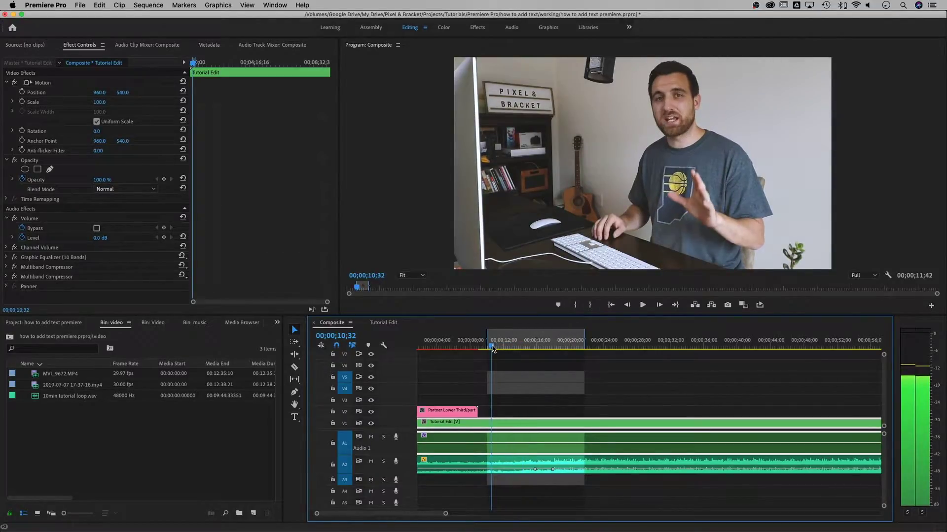
pyautogui.press('i')
pyautogui.click(577, 346)
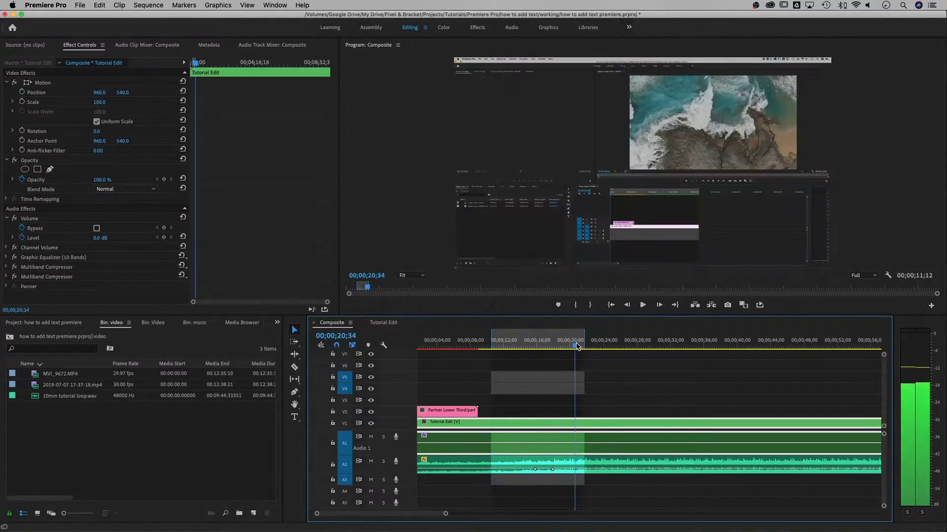
pyautogui.press('o')
pyautogui.moveTo(525, 346); pyautogui.dragTo(507, 346)
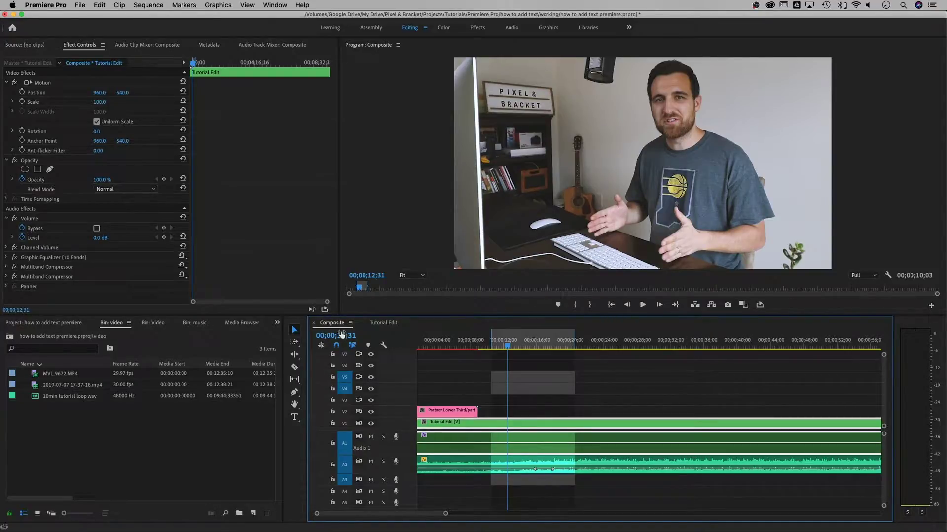
# - Open the media export settings for the marked range and choose the H.264 format with the YouTube 1080p Full HD preset
pyautogui.click(79, 4)
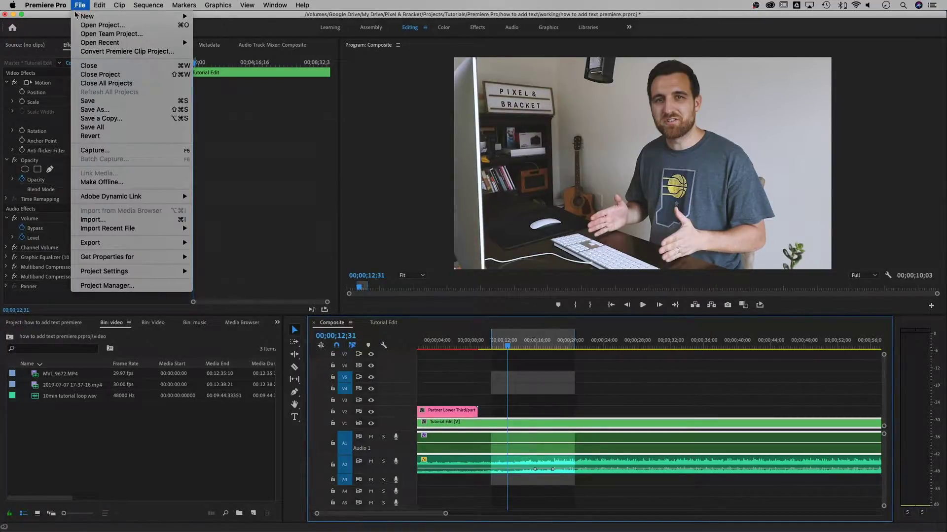
pyautogui.moveTo(136, 245)
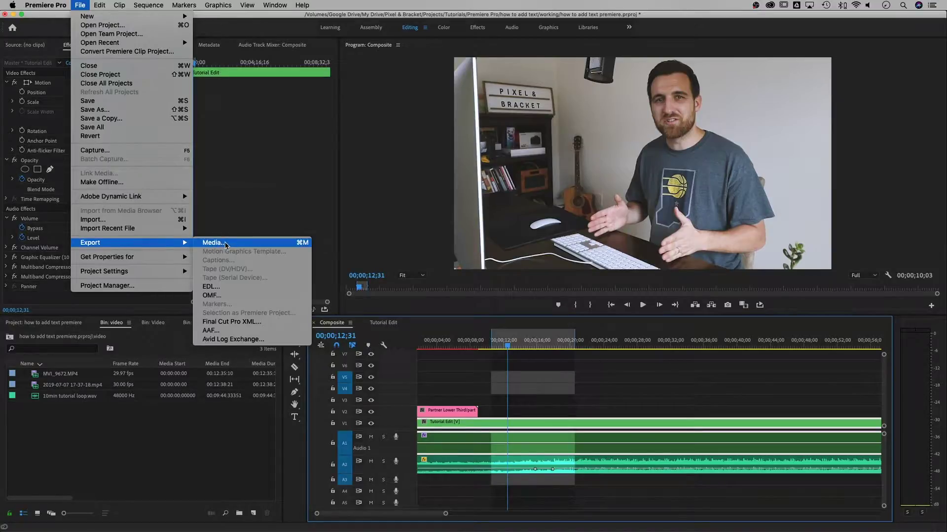
pyautogui.click(225, 243)
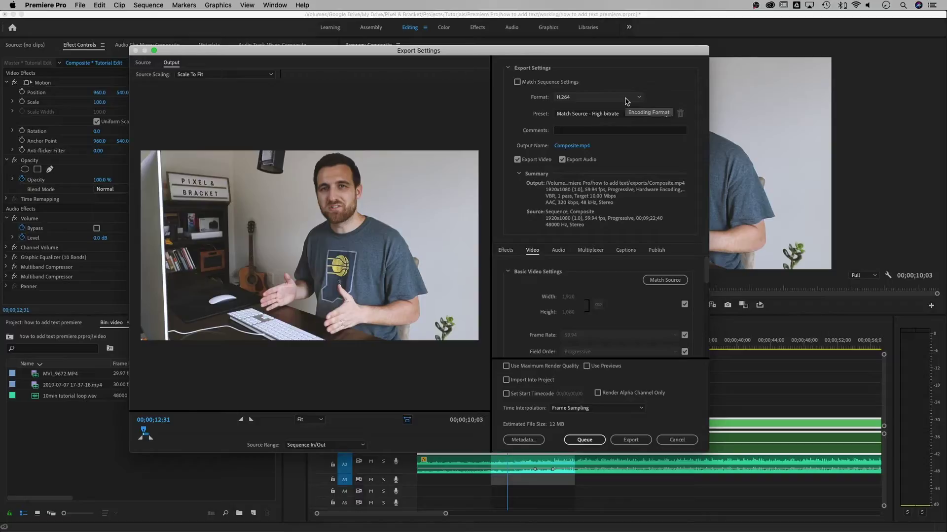
pyautogui.click(626, 100)
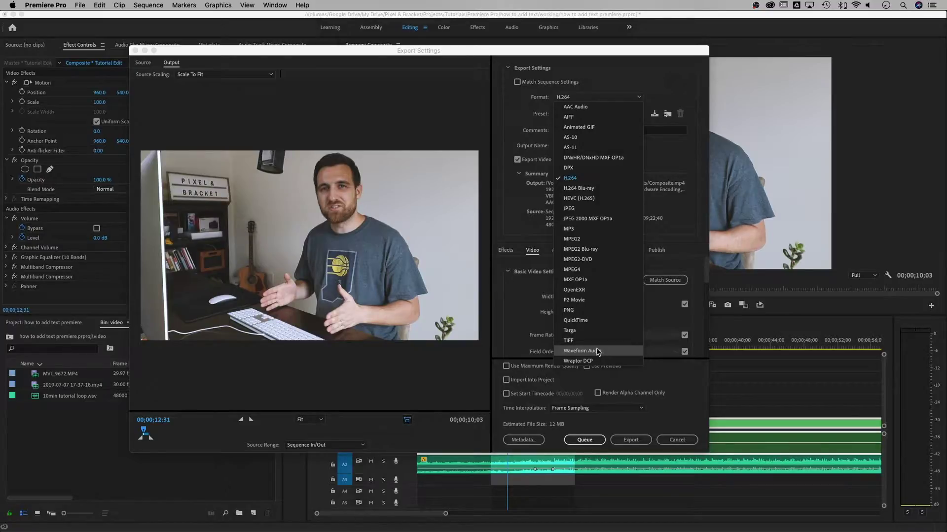
pyautogui.click(576, 182)
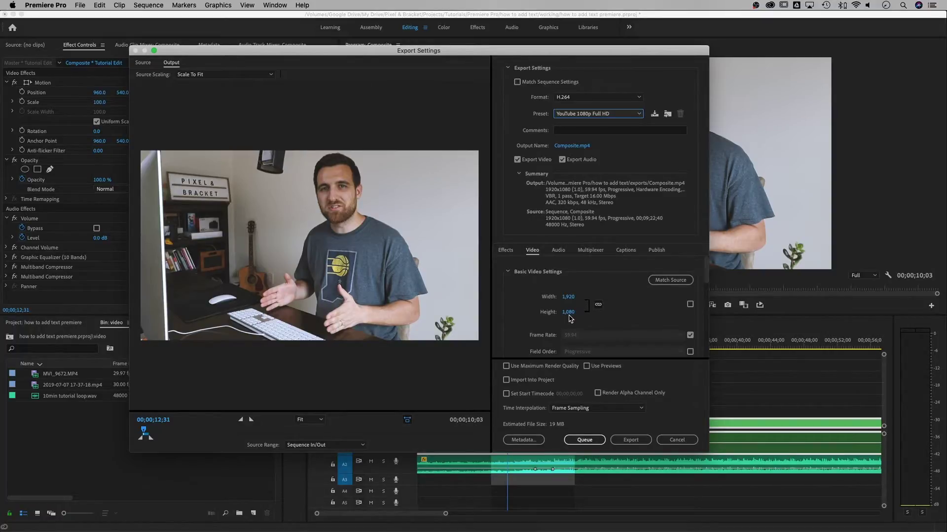
# - Unlink the export frame rate from the source and set it to 30 fps
pyautogui.scroll(-5, 533, 323)
pyautogui.scroll(-3, 527, 315)
pyautogui.scroll(6, 527, 314)
pyautogui.scroll(-2, 516, 304)
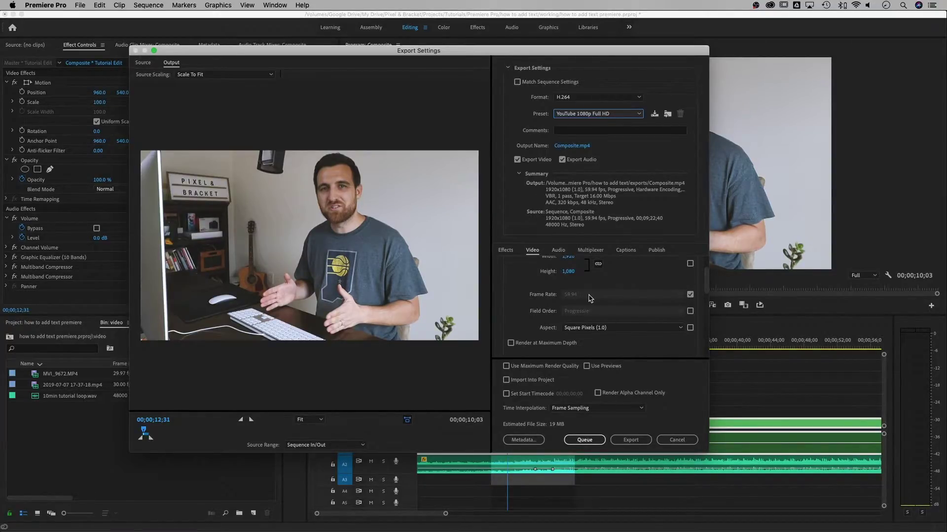
pyautogui.click(690, 294)
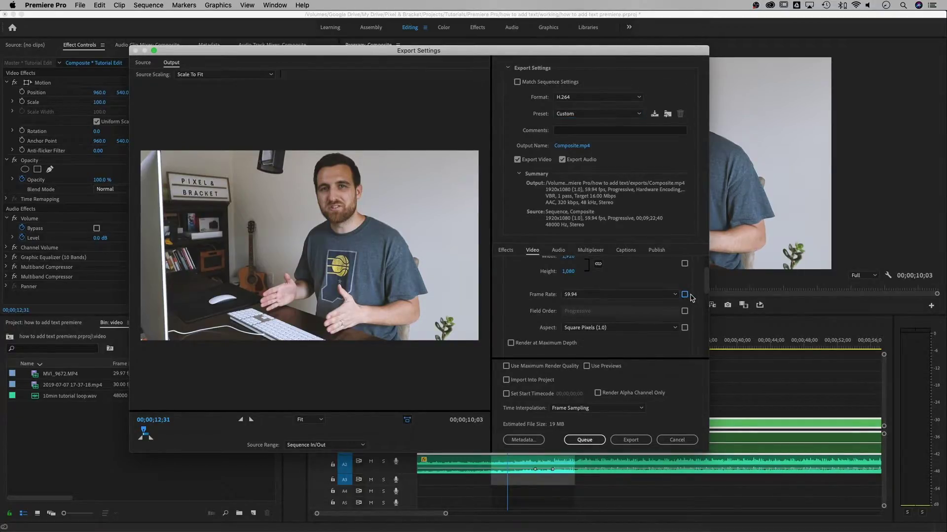
pyautogui.click(663, 297)
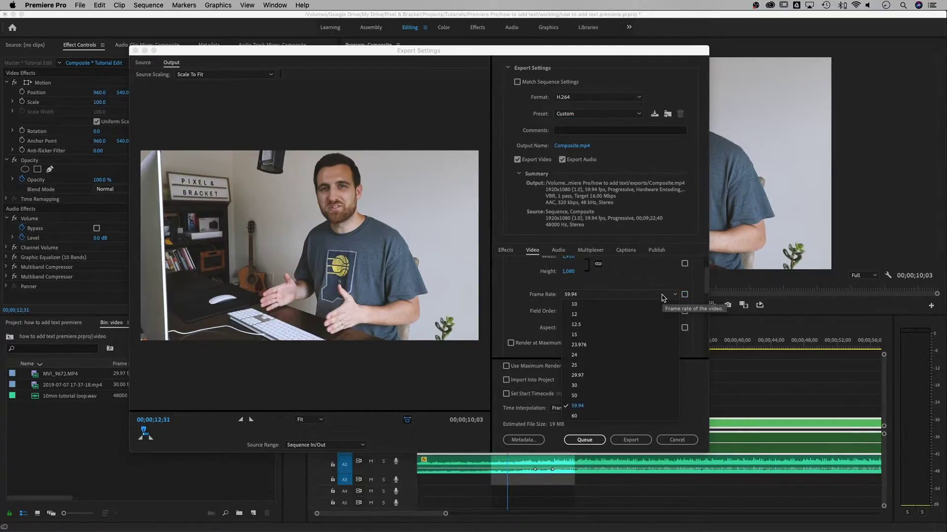
pyautogui.click(613, 386)
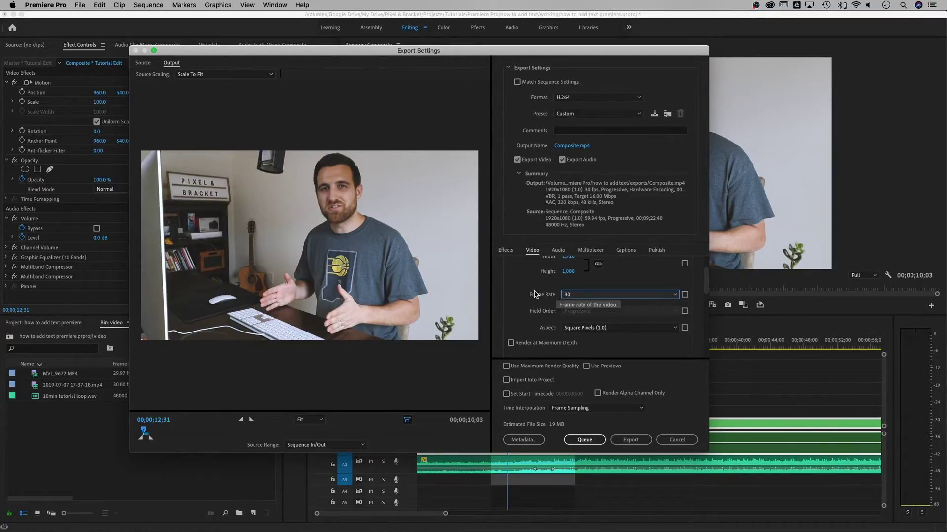
# - View the bitrate encoding options, keep VBR, 1 pass, and try different target bitrates down to 3.64 Mbps
pyautogui.scroll(-1, 540, 292)
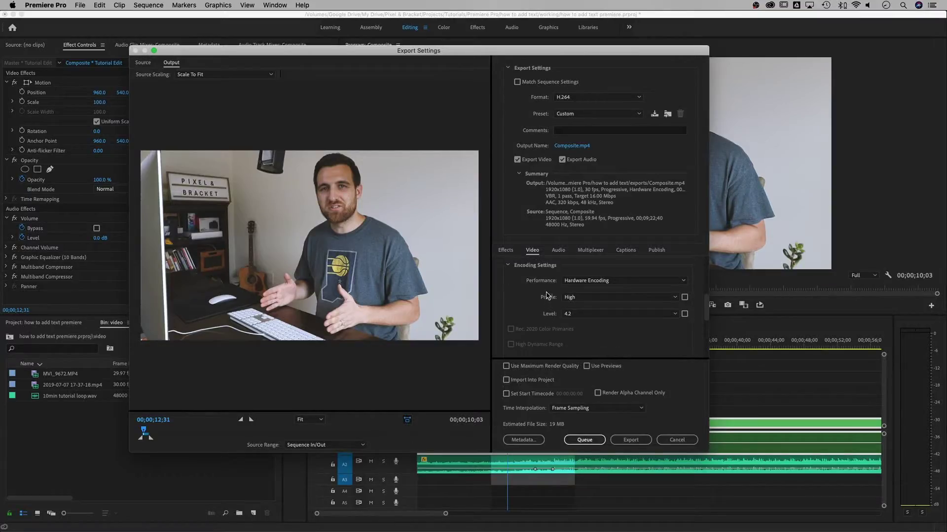
pyautogui.scroll(-2, 567, 311)
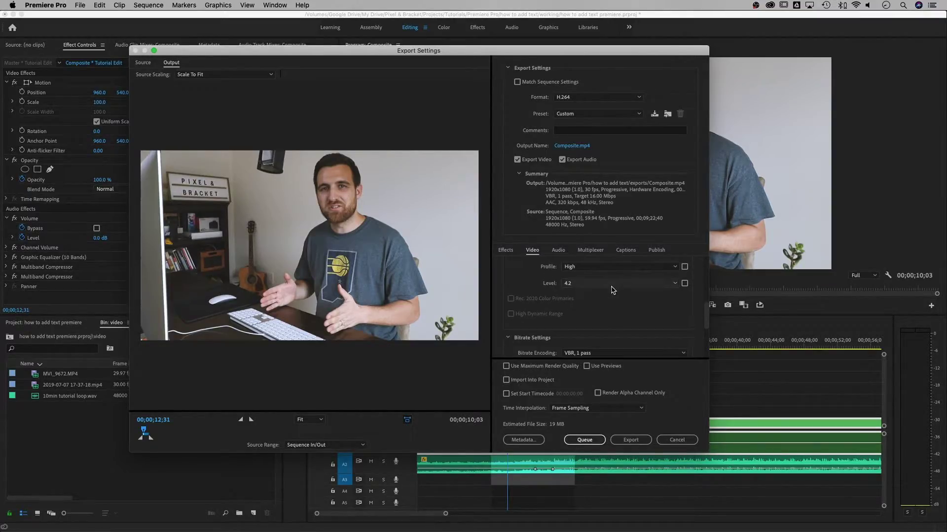
pyautogui.scroll(-3, 611, 290)
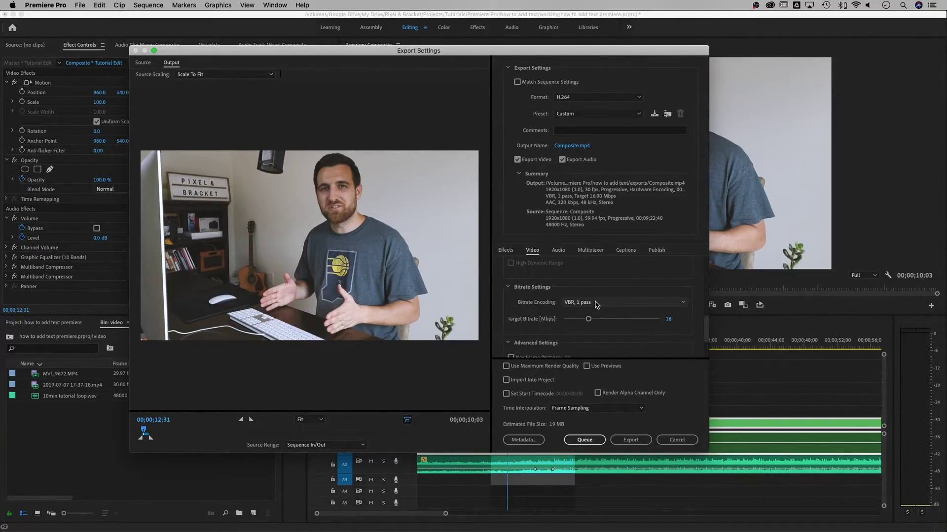
pyautogui.click(597, 304)
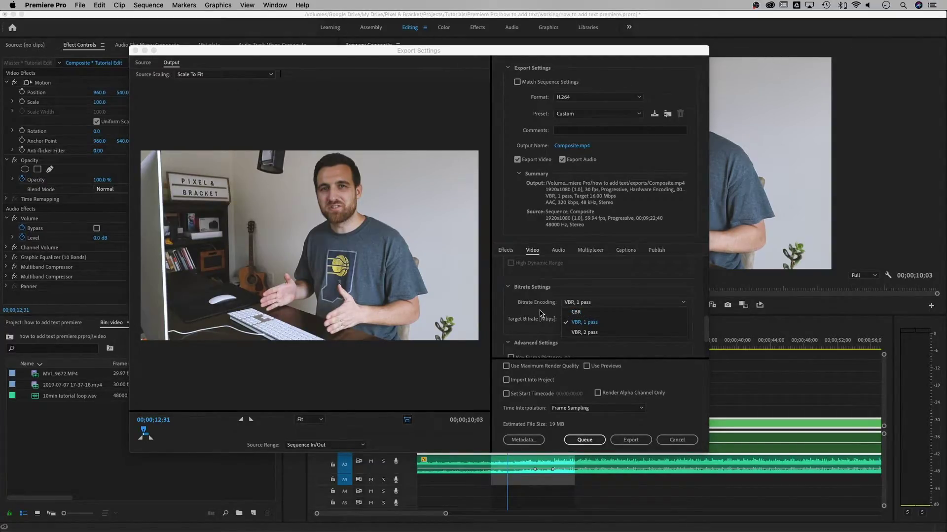
pyautogui.click(540, 312)
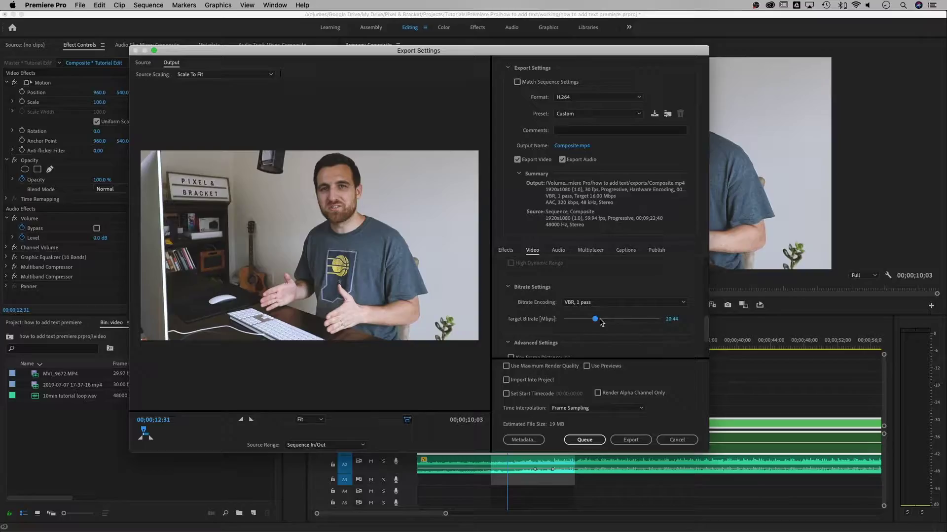
pyautogui.moveTo(600, 322); pyautogui.dragTo(641, 323)
pyautogui.moveTo(639, 320); pyautogui.dragTo(596, 323)
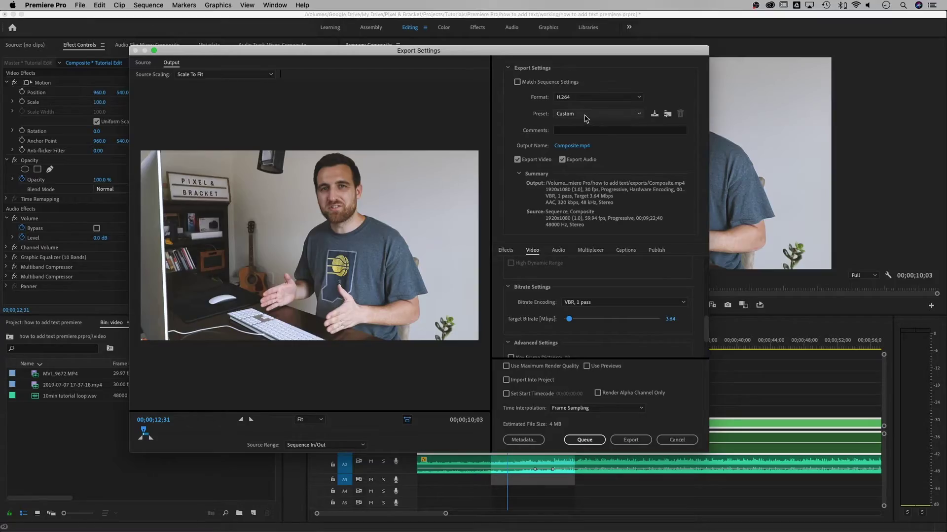
# - Apply the YouTube 1080p Full HD preset and check its bitrate and audio settings
pyautogui.click(588, 115)
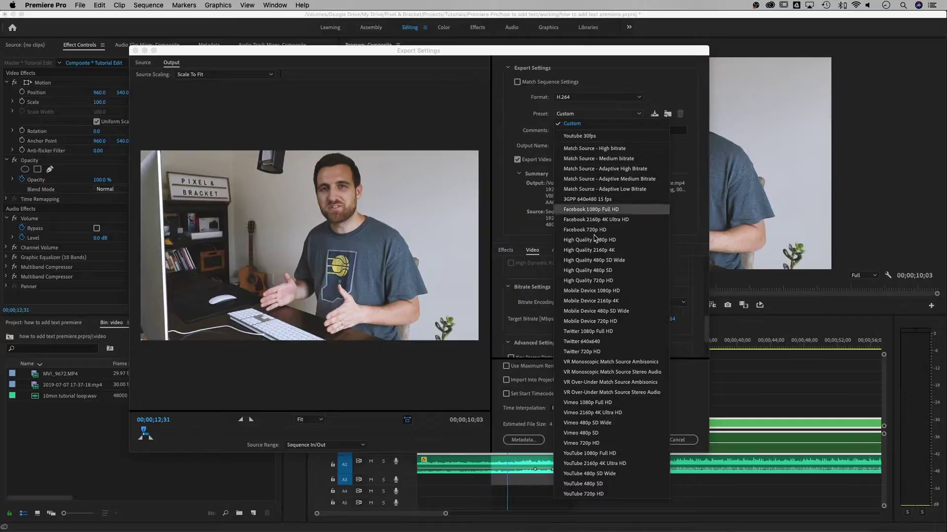
pyautogui.click(603, 453)
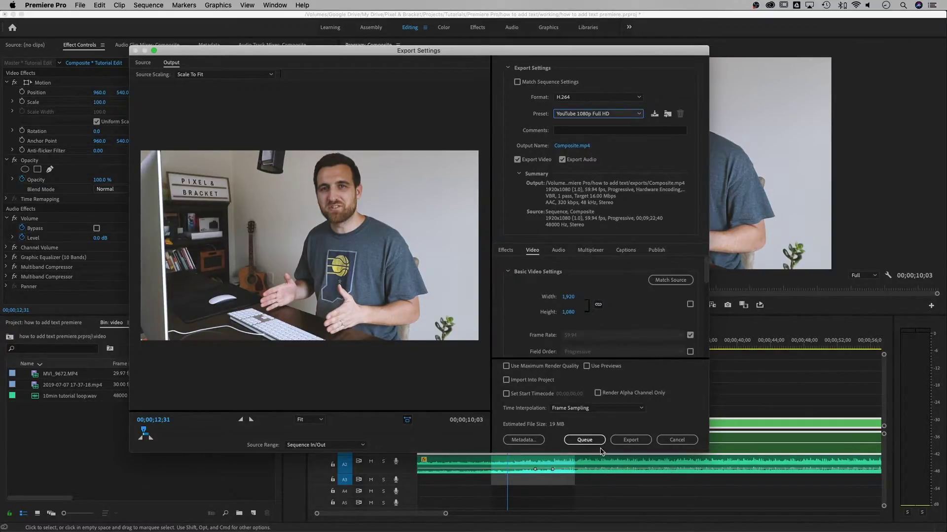
pyautogui.scroll(-3, 526, 316)
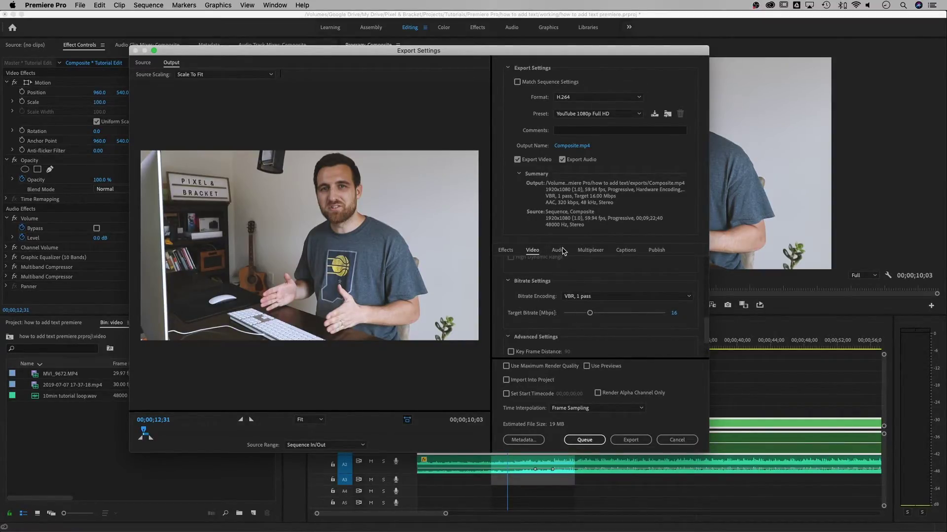
pyautogui.click(563, 251)
pyautogui.scroll(-5, 527, 294)
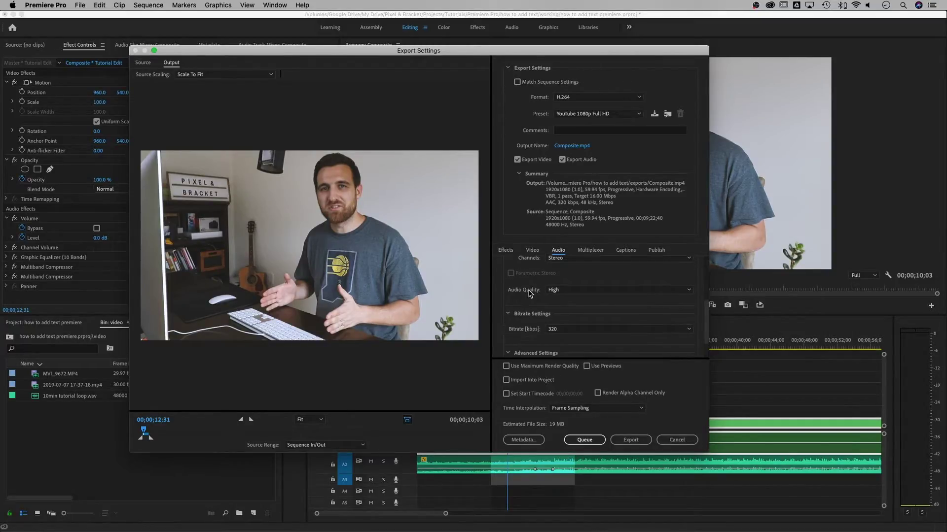
pyautogui.click(532, 251)
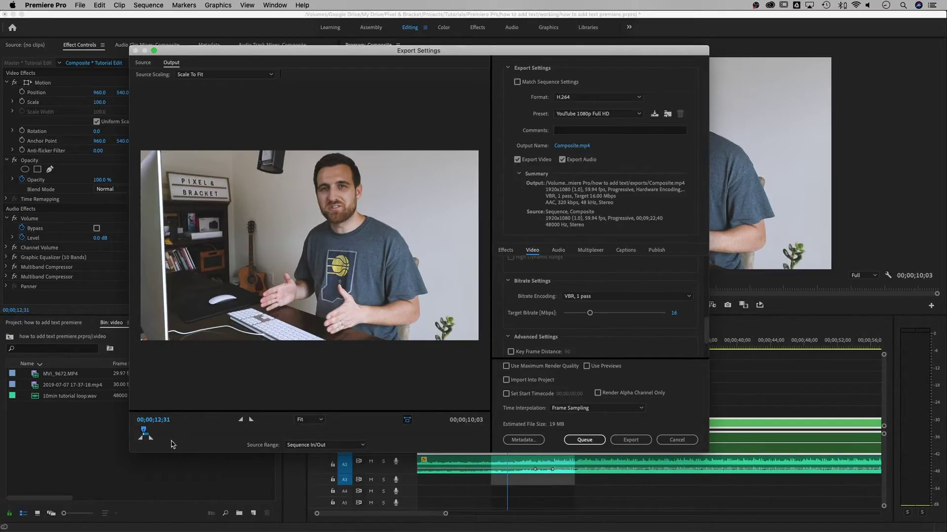
# - Send the Composite export to the Media Encoder queue and view the format choices for the queued output
pyautogui.moveTo(151, 441)
pyautogui.mouseDown()
pyautogui.moveTo(163, 440)
pyautogui.moveTo(144, 432)
pyautogui.mouseUp()
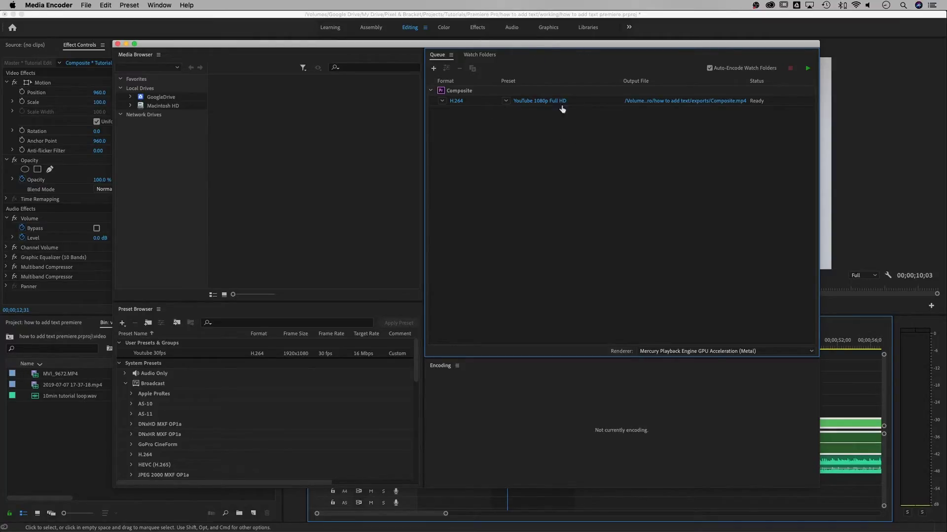
pyautogui.click(487, 105)
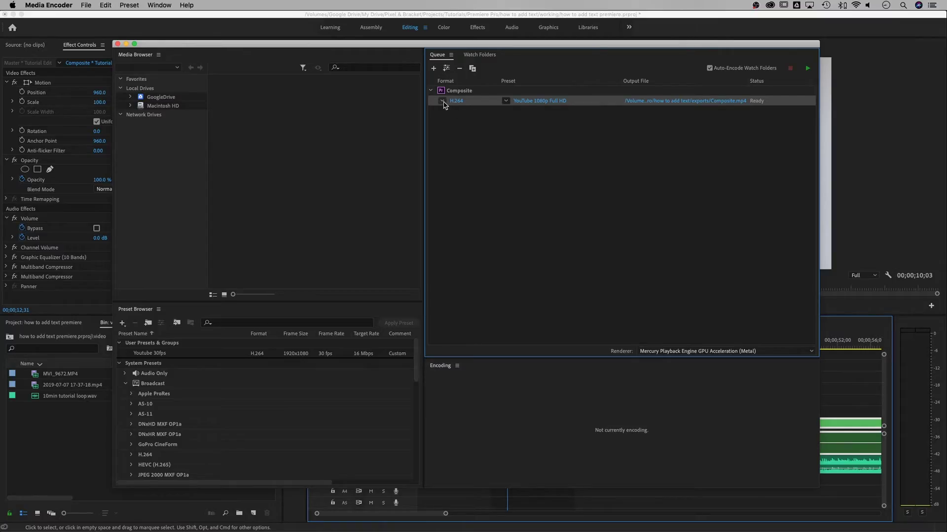
pyautogui.click(443, 101)
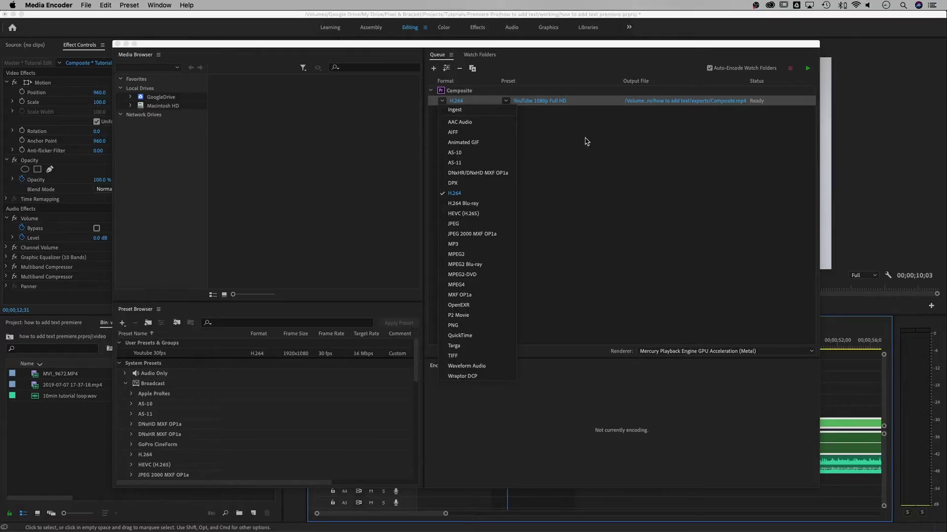
pyautogui.click(578, 143)
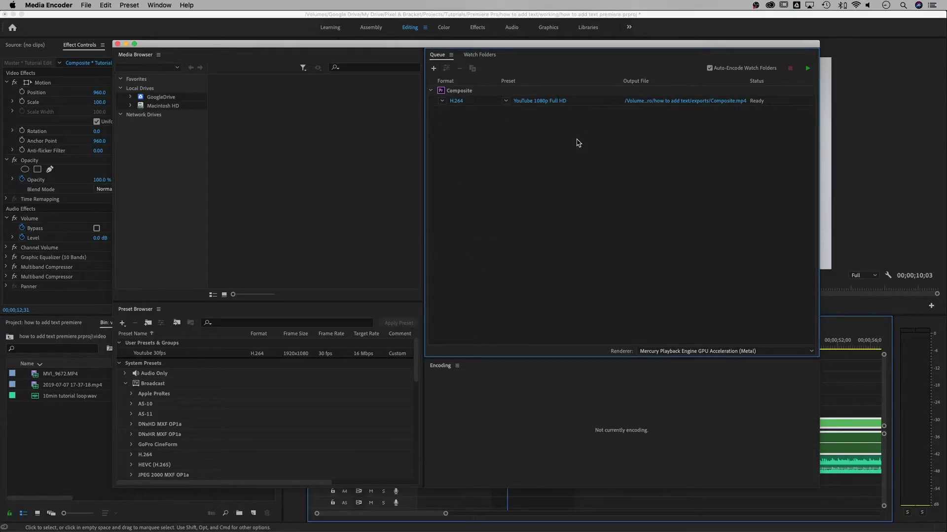
# - Duplicate the queued H.264 output of Composite and set the duplicate's format to MP3
pyautogui.click(476, 105)
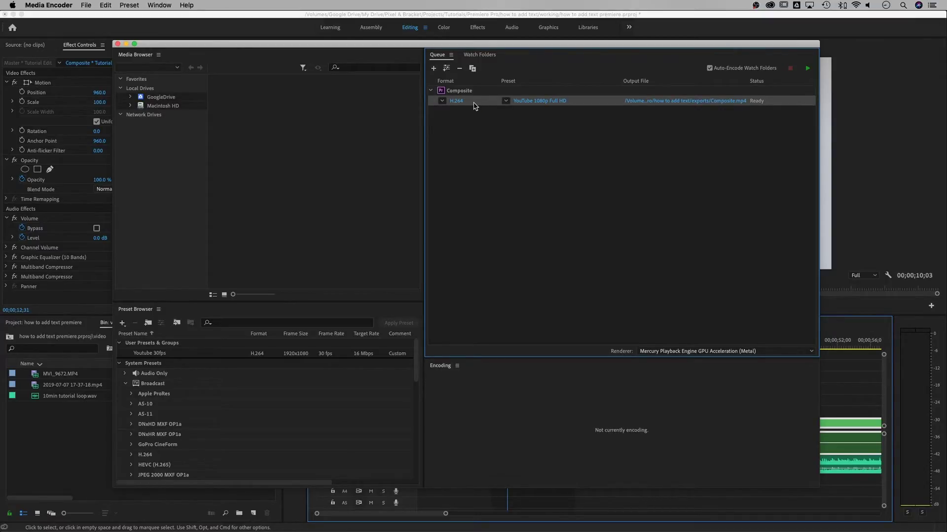
pyautogui.rightClick(475, 105)
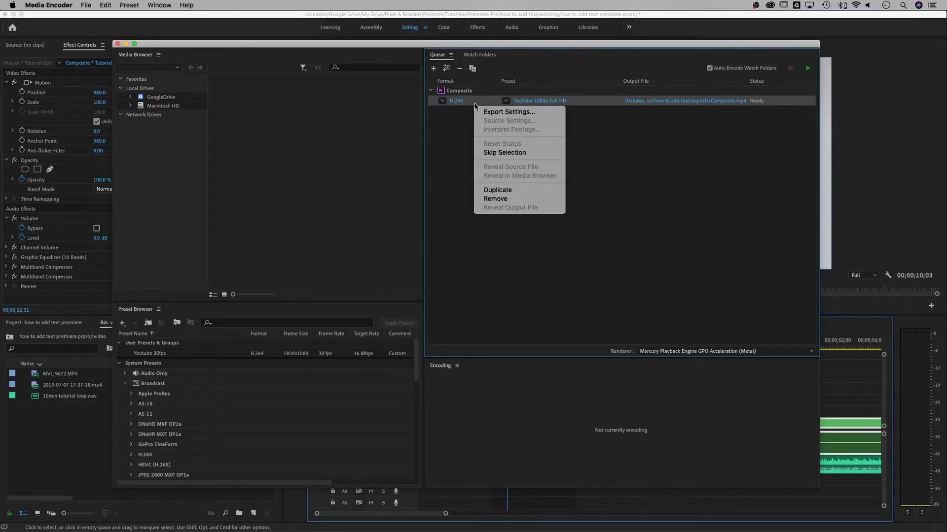
pyautogui.click(493, 190)
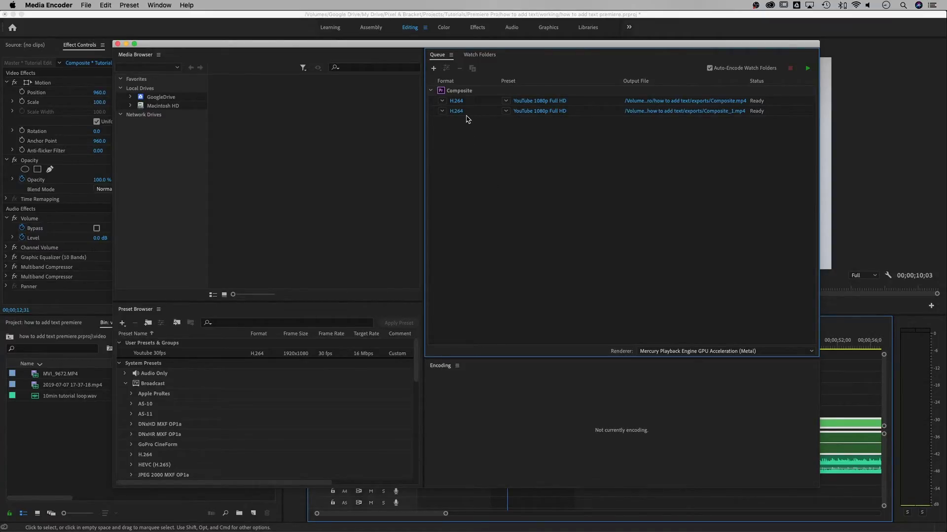
pyautogui.click(442, 111)
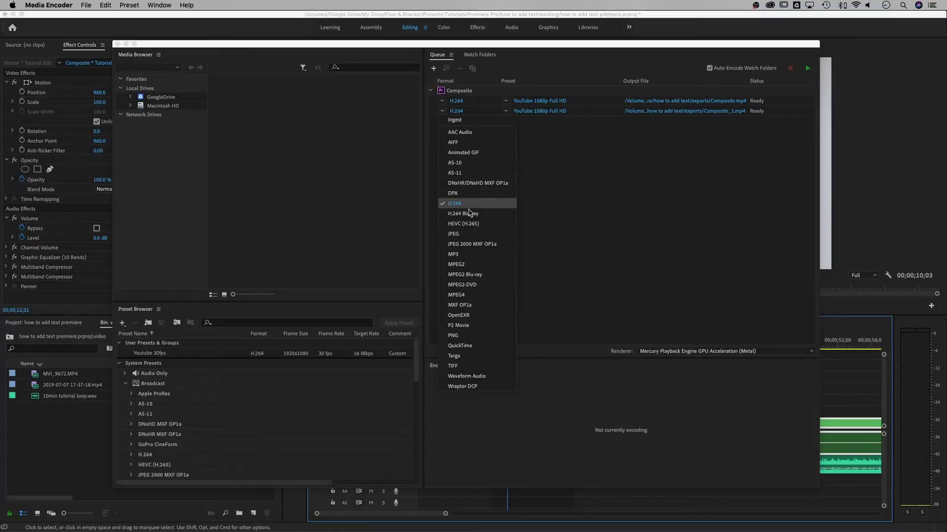
pyautogui.click(468, 254)
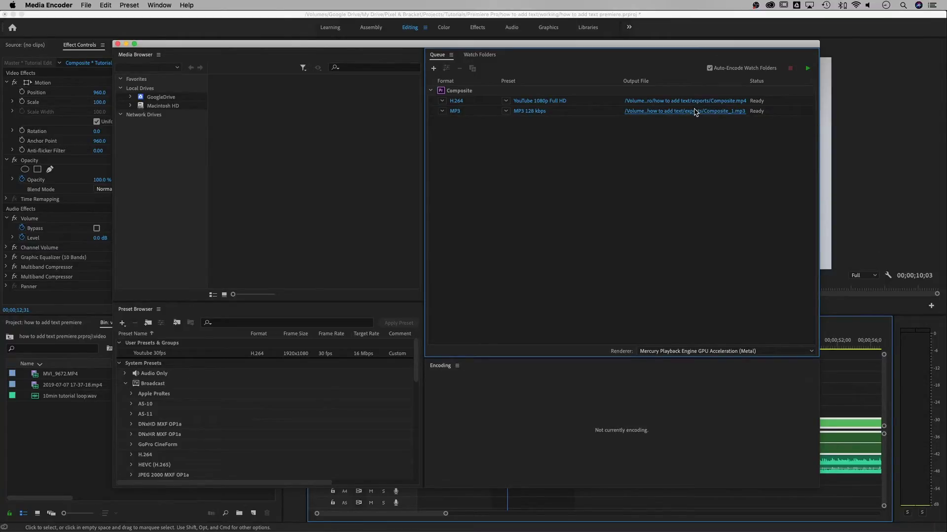
# - Save the queued MP3 output under the file name Podcast MP3 in the exports folder
pyautogui.click(675, 112)
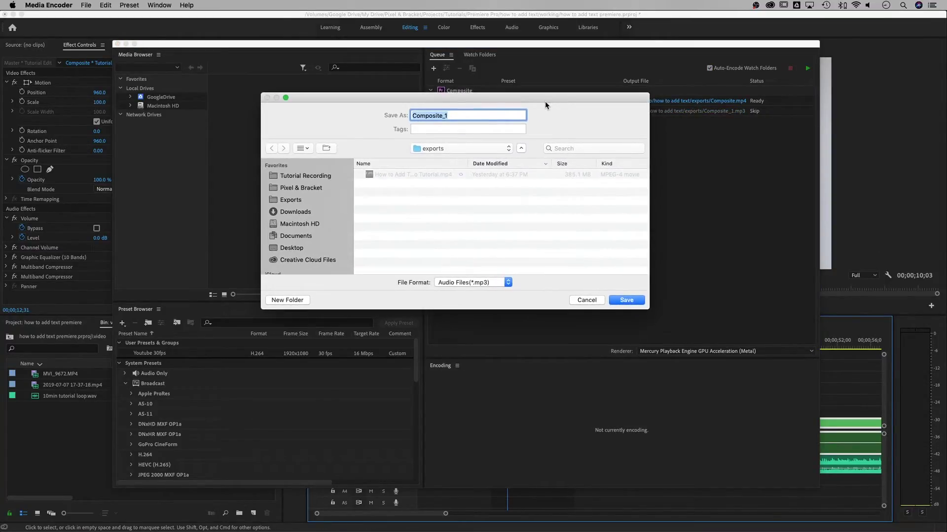
pyautogui.click(463, 150)
pyautogui.click(463, 150)
pyautogui.write('Po')
pyautogui.click(626, 300)
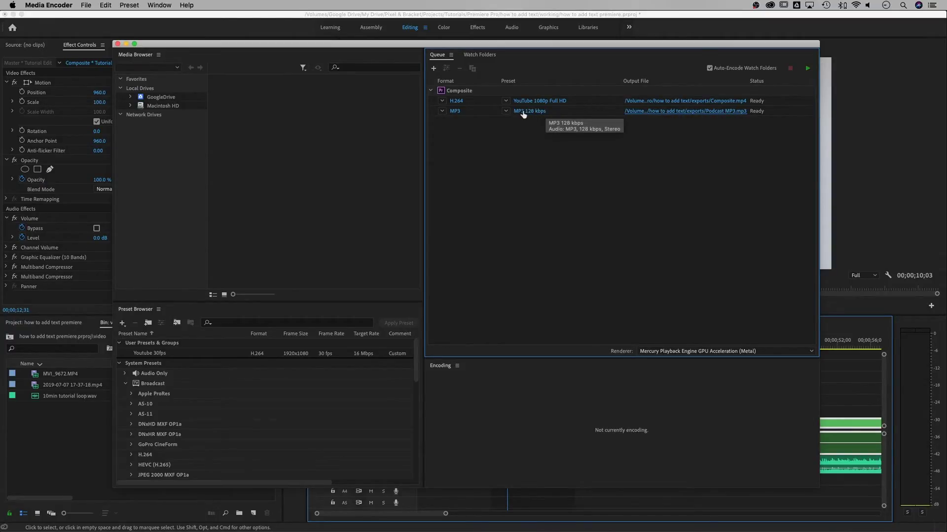
# - View the queued MP3 output's export settings and its output name and save location, leaving without changes
pyautogui.click(455, 111)
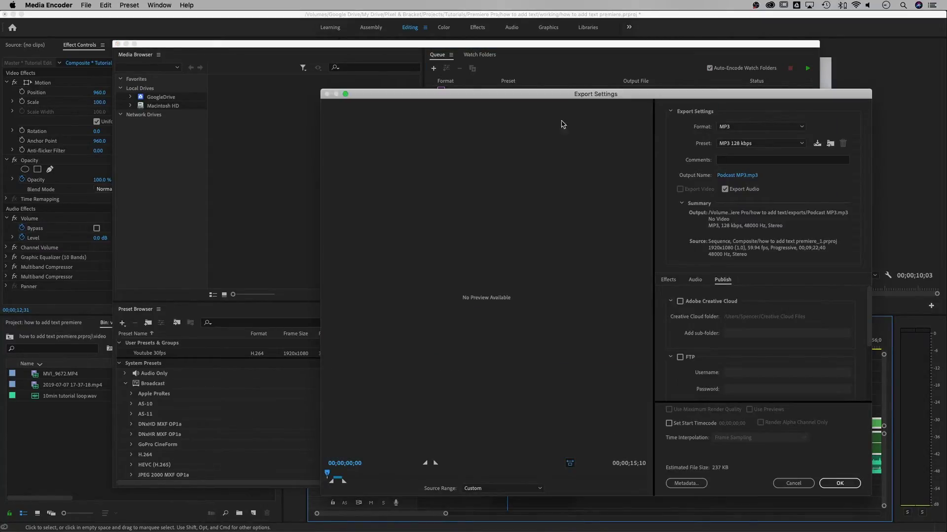
pyautogui.moveTo(565, 102); pyautogui.dragTo(463, 74)
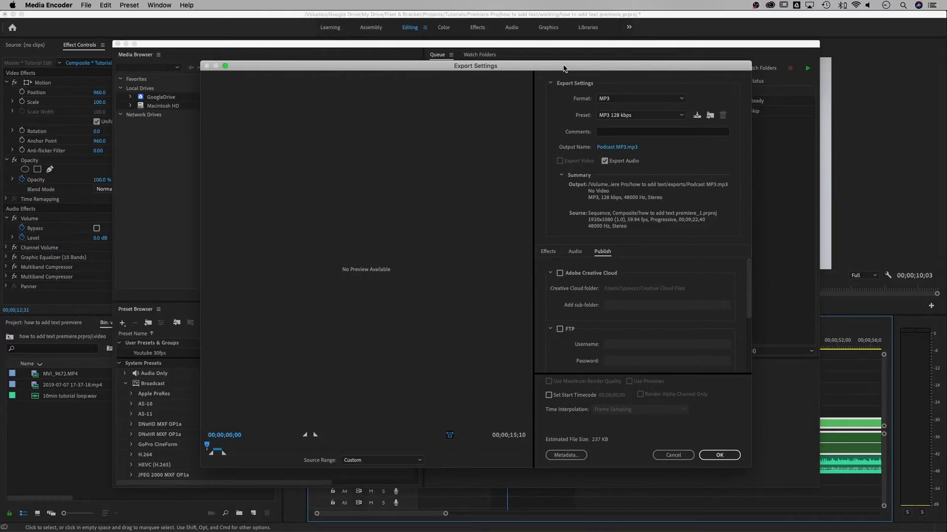
pyautogui.moveTo(564, 68); pyautogui.dragTo(544, 69)
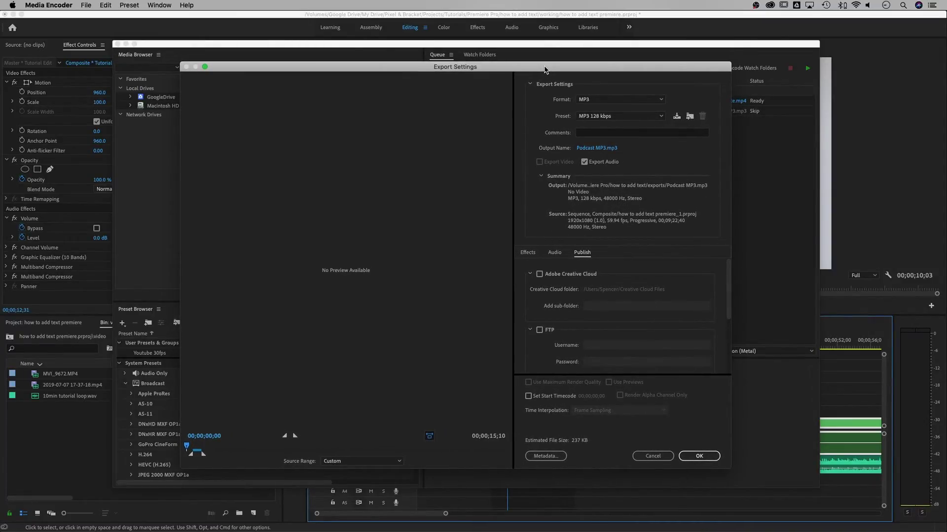
pyautogui.click(598, 149)
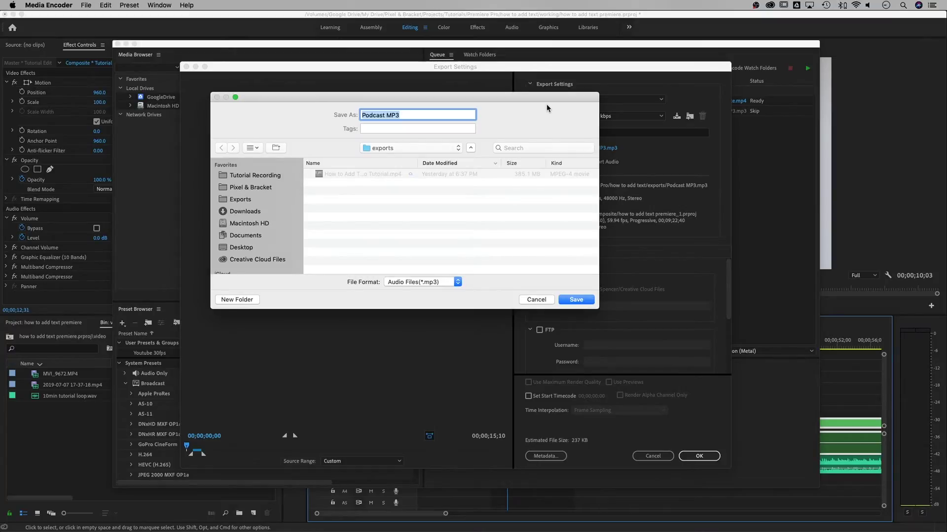
pyautogui.moveTo(548, 96); pyautogui.dragTo(528, 98)
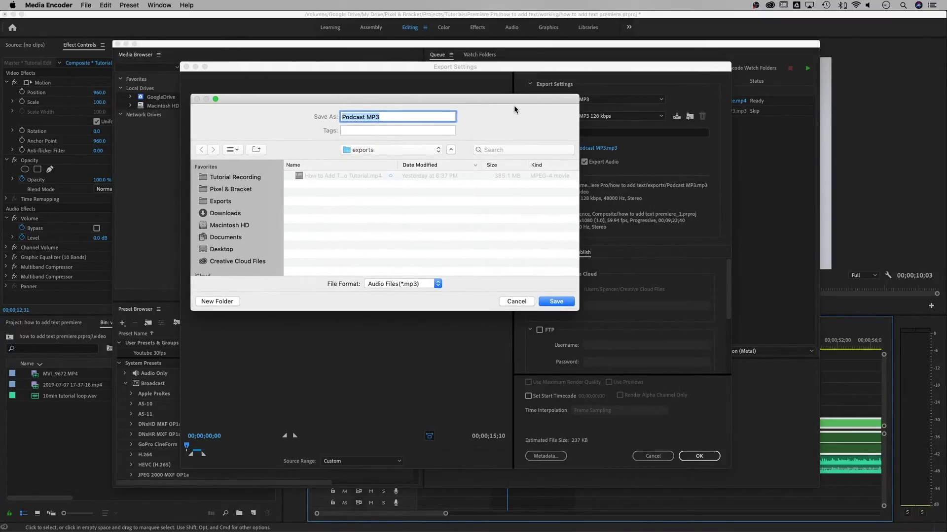
pyautogui.click(510, 303)
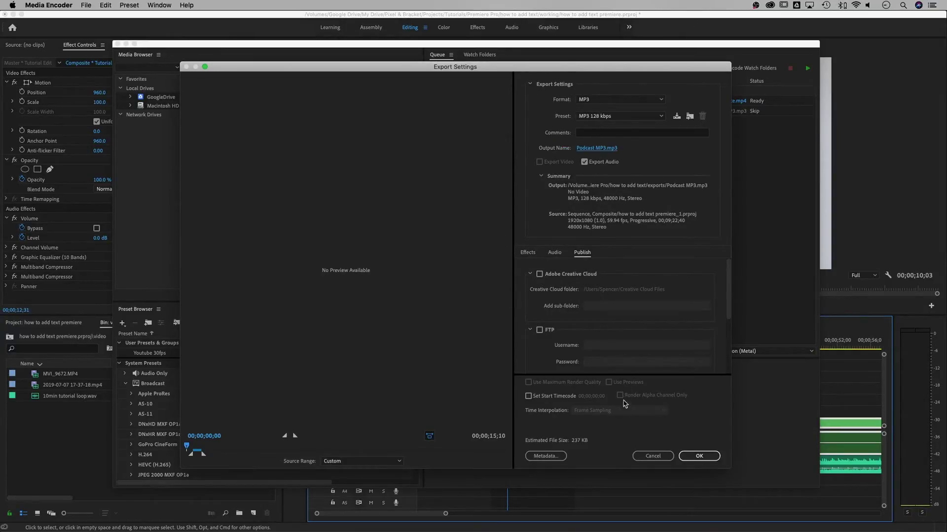
pyautogui.click(662, 458)
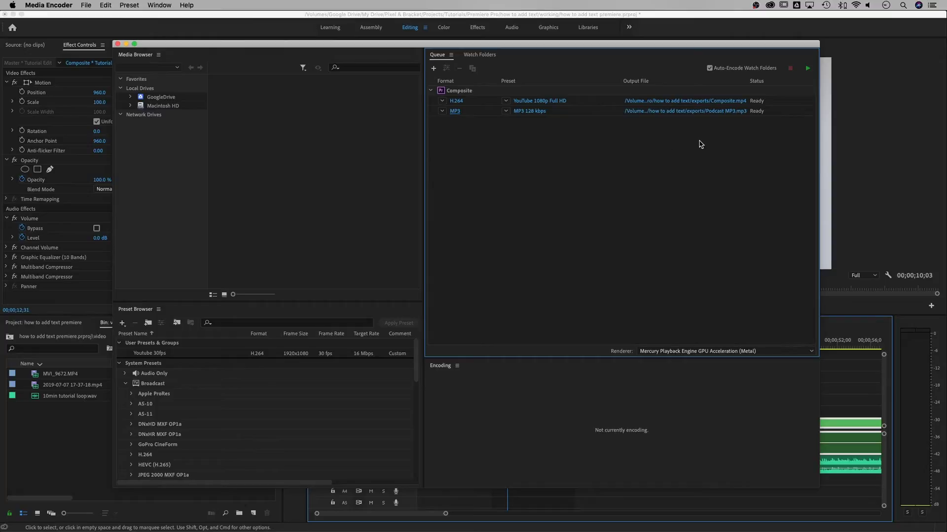
# - Start encoding the queued H.264 and MP3 outputs of Composite
pyautogui.click(808, 70)
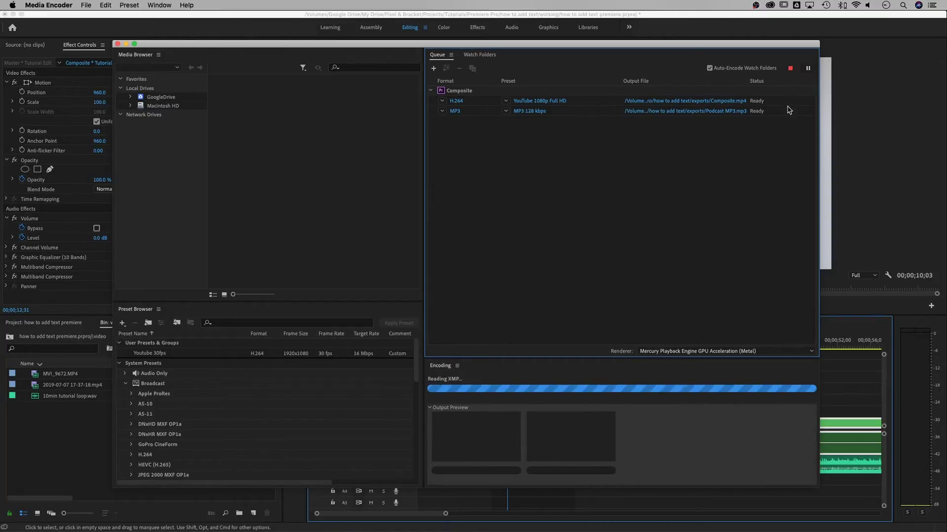